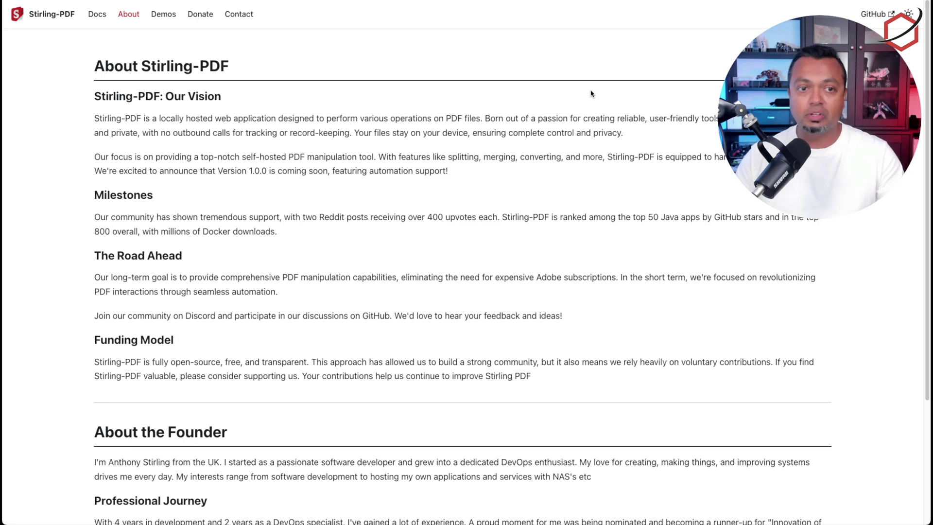
- Read the project vision on the Stirling-PDF About page and the docker run and docker compose instructions in its installation guide
left_click_drag(531, 118, 644, 118)
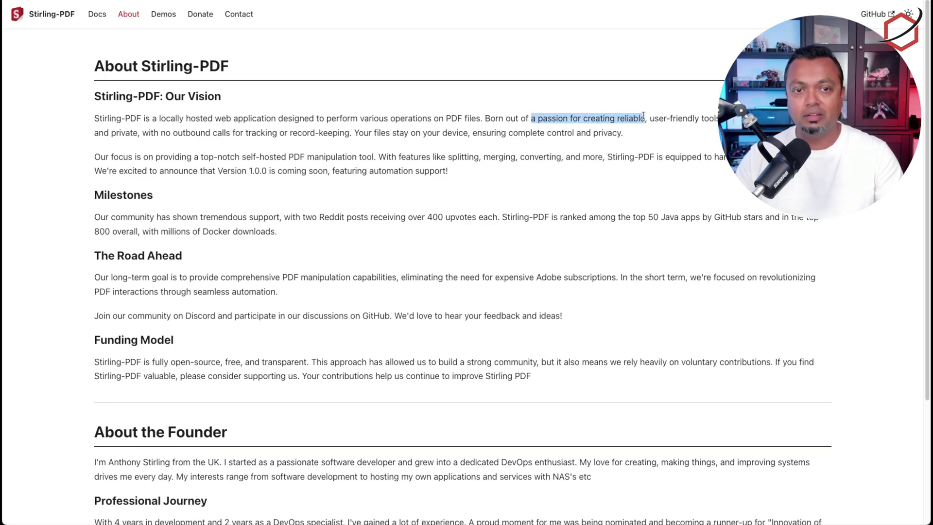
left_click(661, 116)
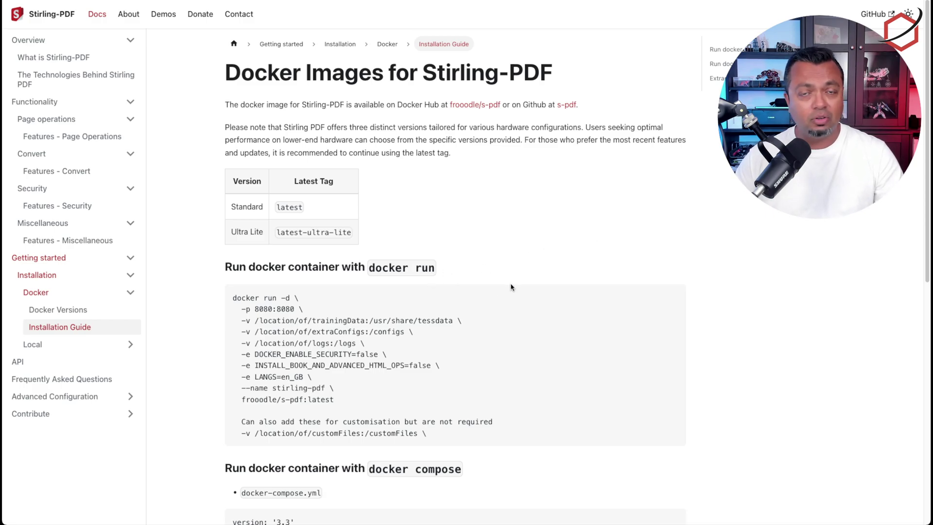
scroll(516, 285, "down", 4)
scroll(516, 285, "down", 1)
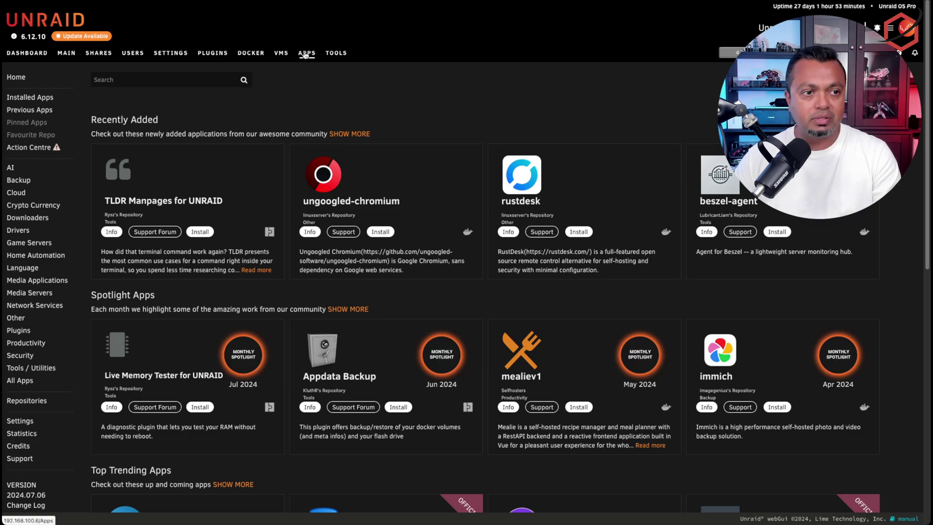
- Find StirlingPDF in the Unraid app catalogue and open its container configuration for editing
left_click(187, 79)
type("sti")
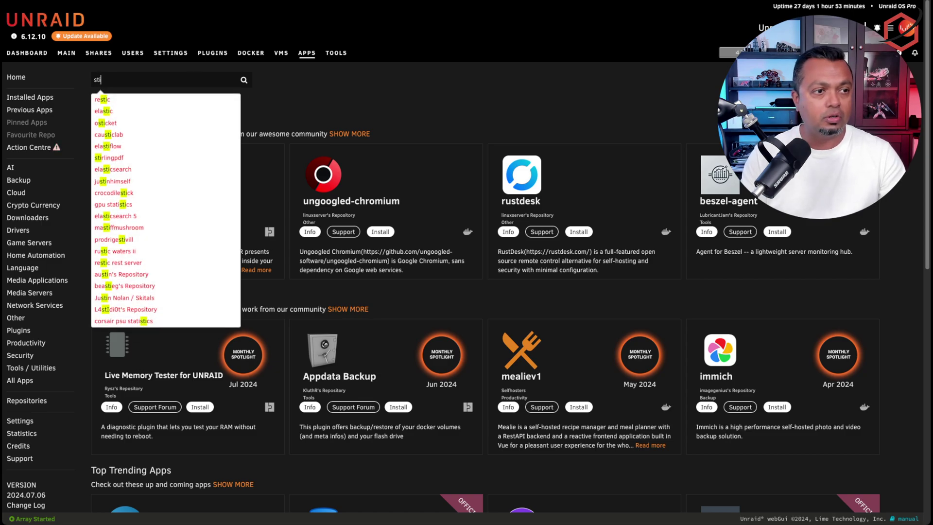
type("rl")
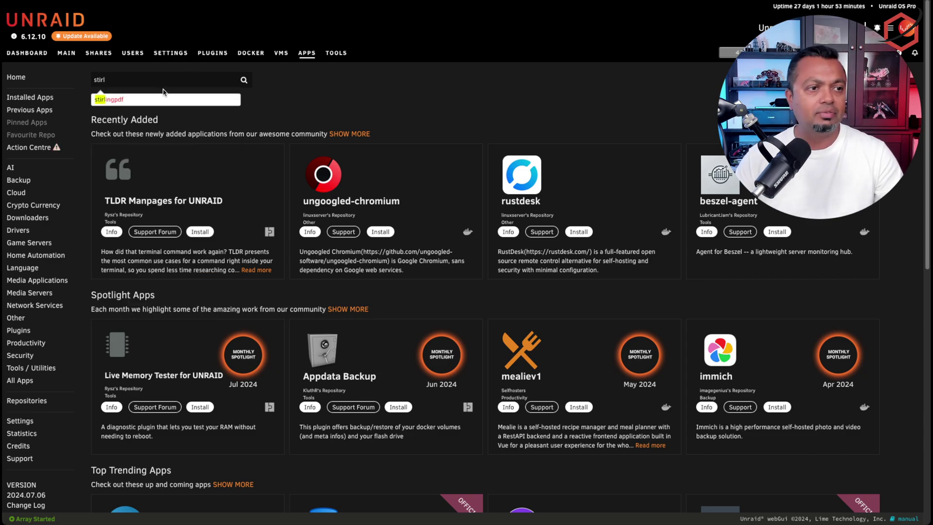
left_click(109, 99)
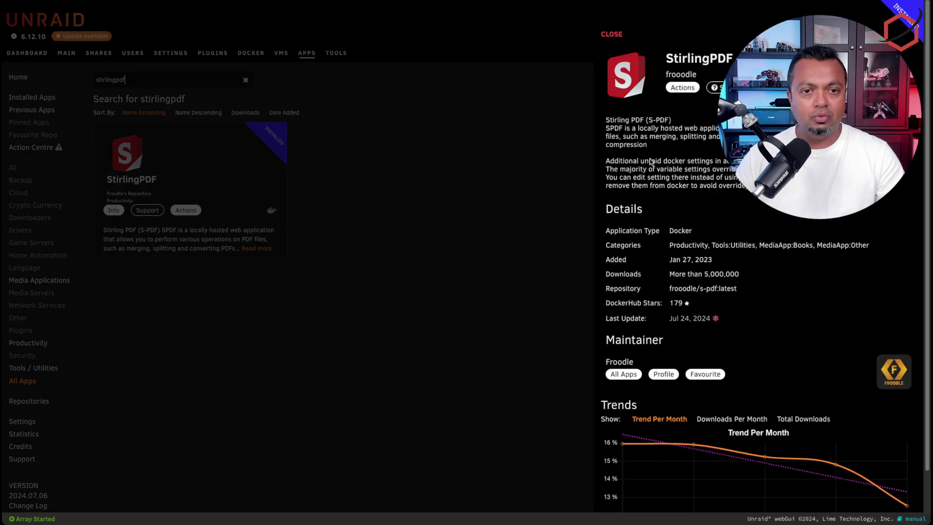
left_click(692, 93)
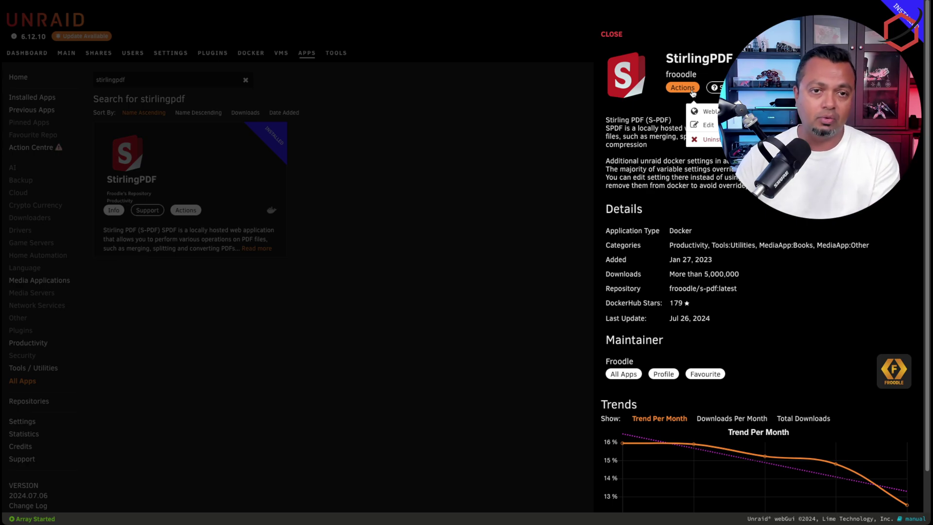
left_click(700, 125)
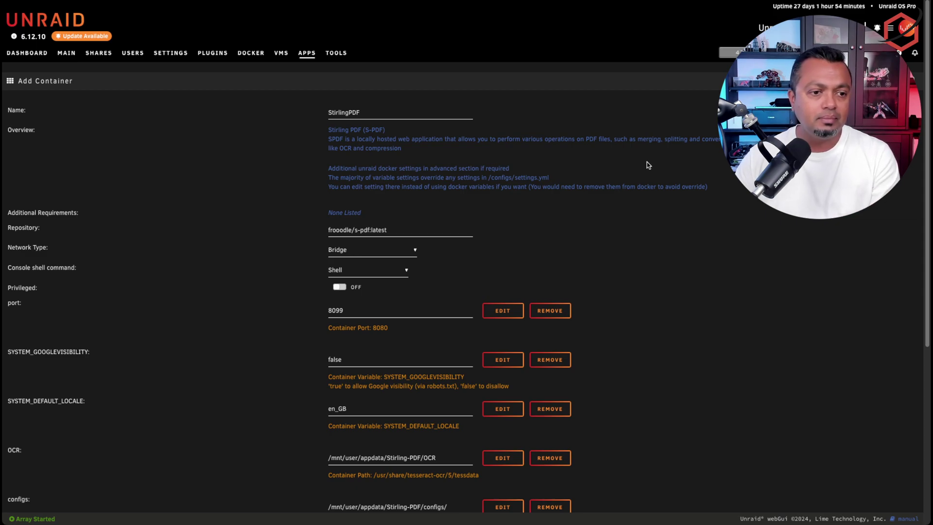
- Examine the StirlingPDF container settings, including the host port, default locale and appdata paths
scroll(646, 164, "down", 1)
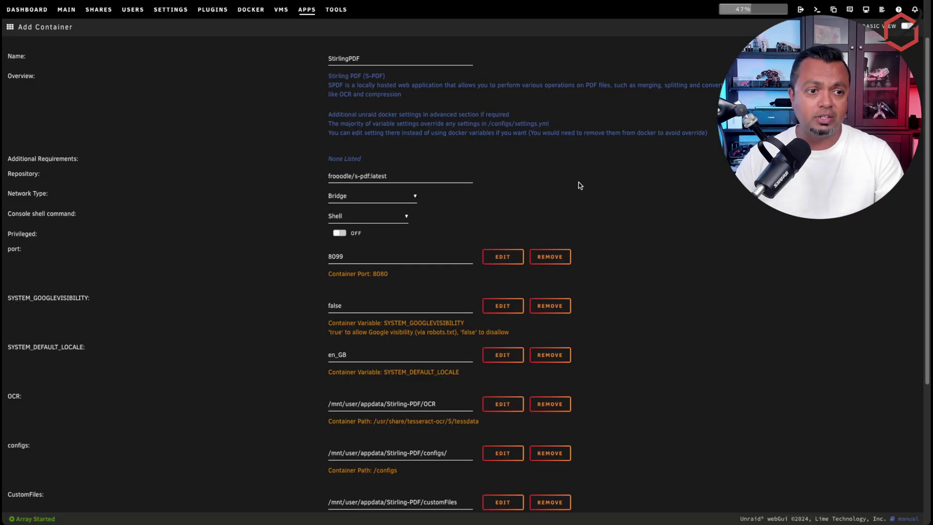
left_click(394, 253)
key("ctrl+a")
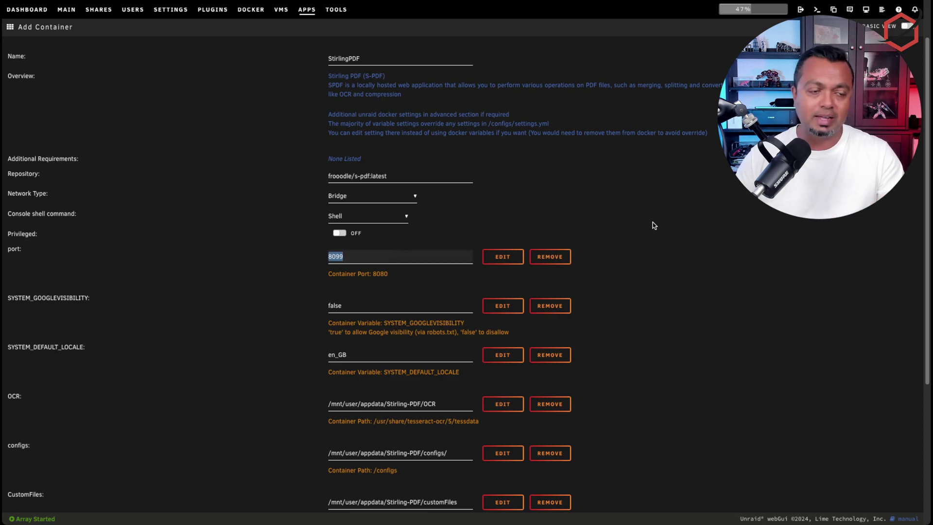
scroll(652, 225, "down", 1)
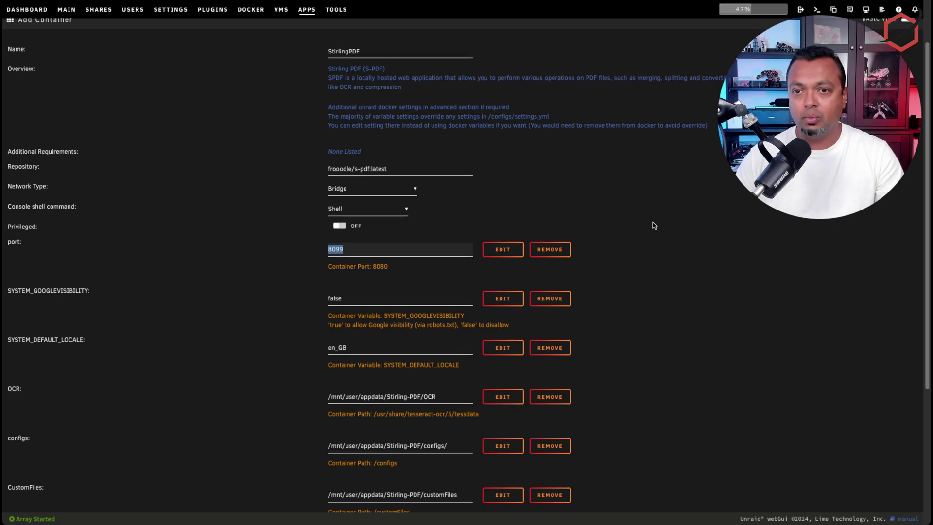
scroll(652, 222, "down", 1)
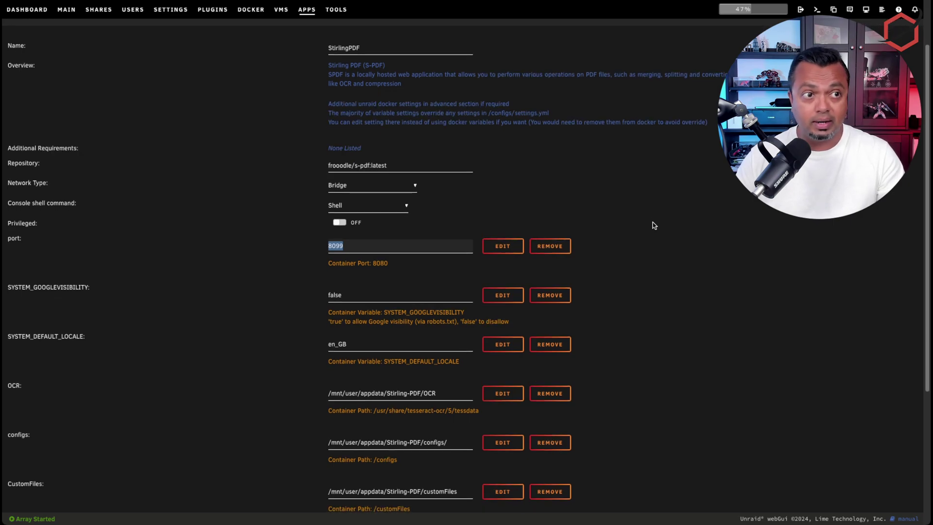
scroll(651, 225, "down", 5)
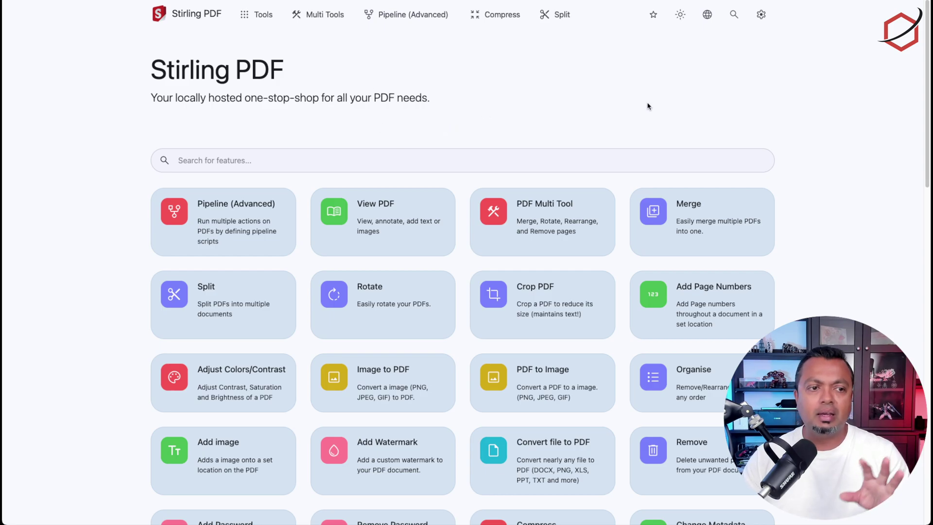
- Look through all the PDF tools offered on the locally hosted Stirling PDF home page
scroll(647, 104, "down", 5)
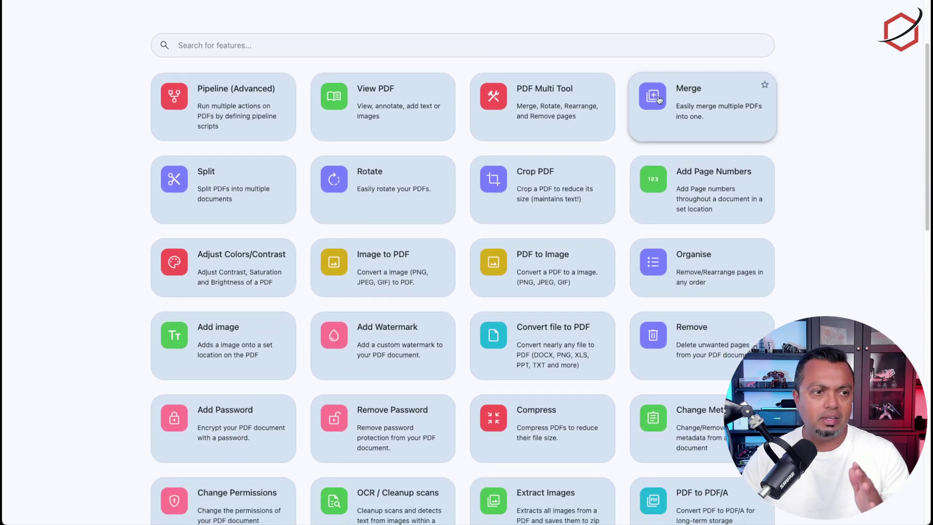
scroll(653, 99, "down", 6)
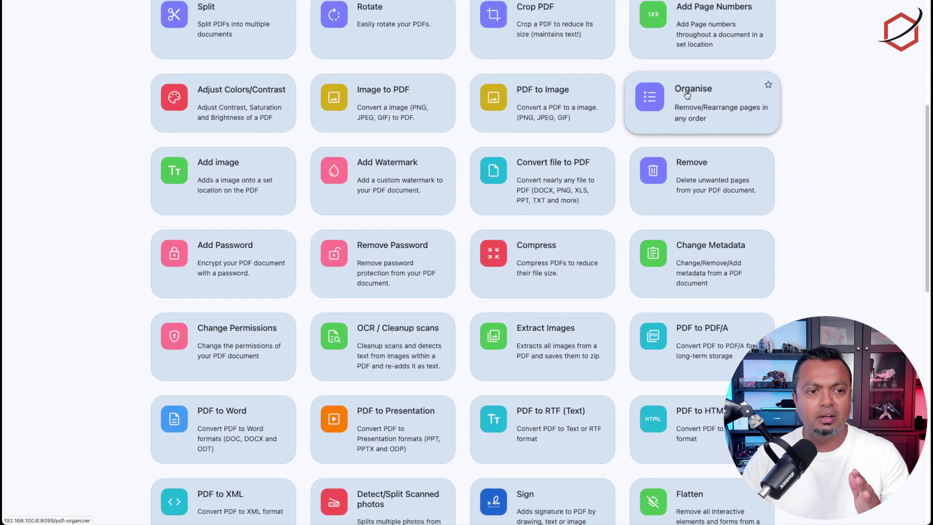
scroll(686, 95, "down", 18)
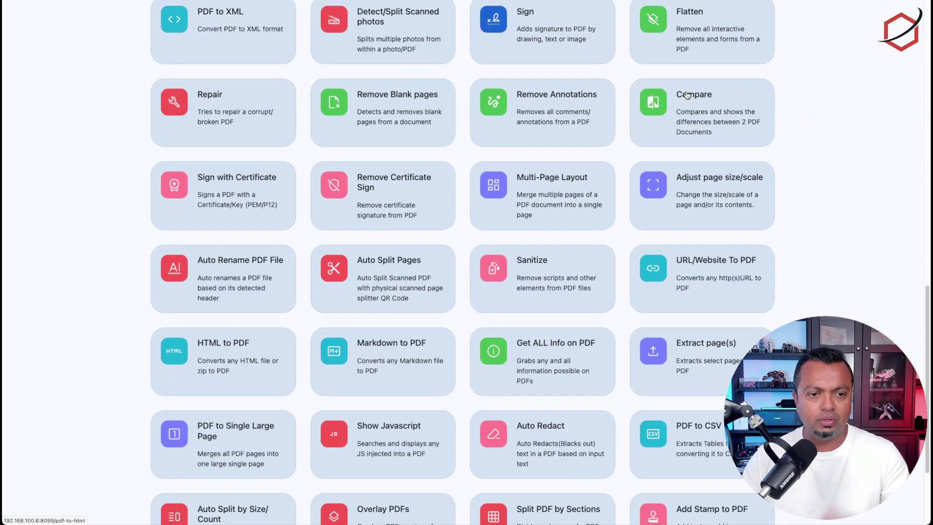
scroll(789, 130, "down", 5)
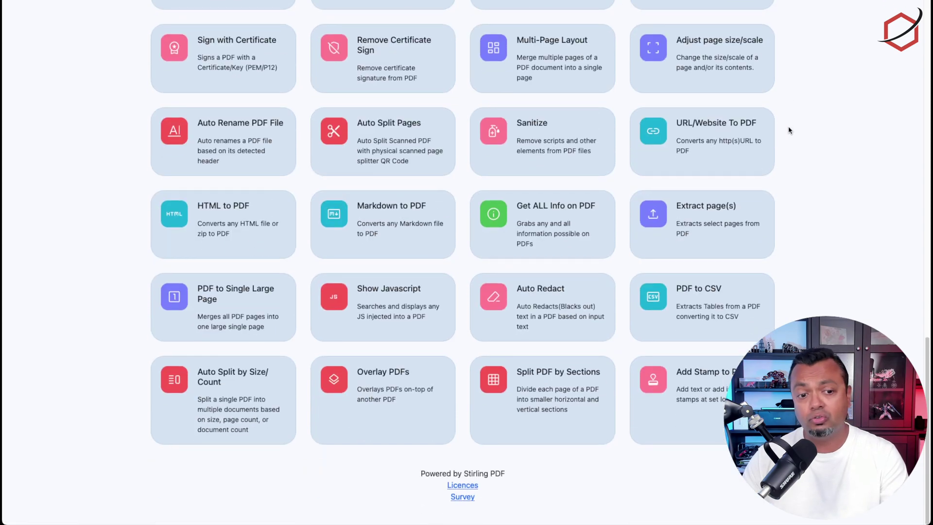
scroll(788, 130, "up", 20)
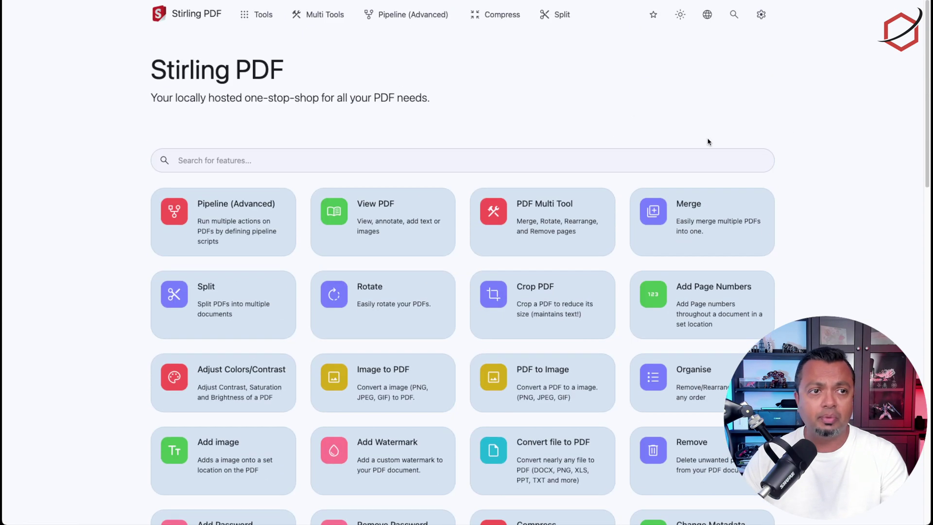
- Open the Sign tool from the Sign & Security category and load 260KB.pdf into it
left_click(259, 15)
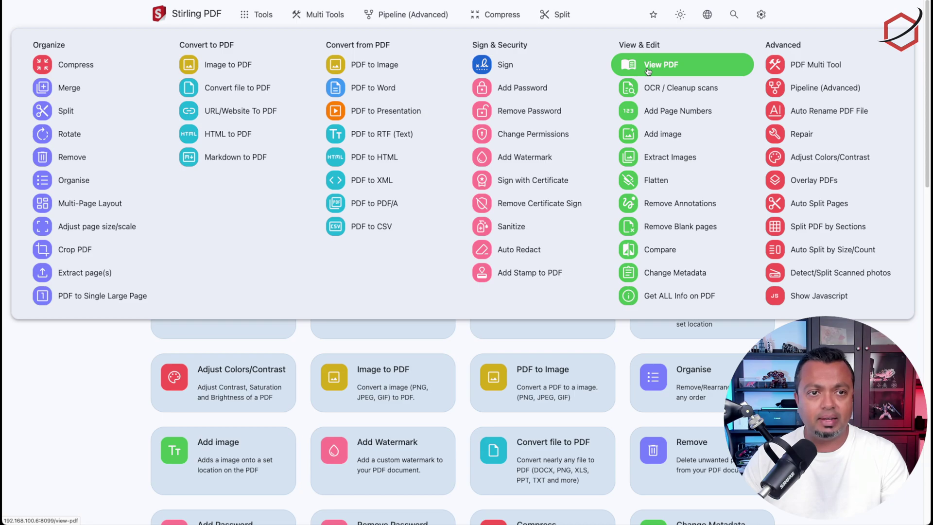
left_click(506, 67)
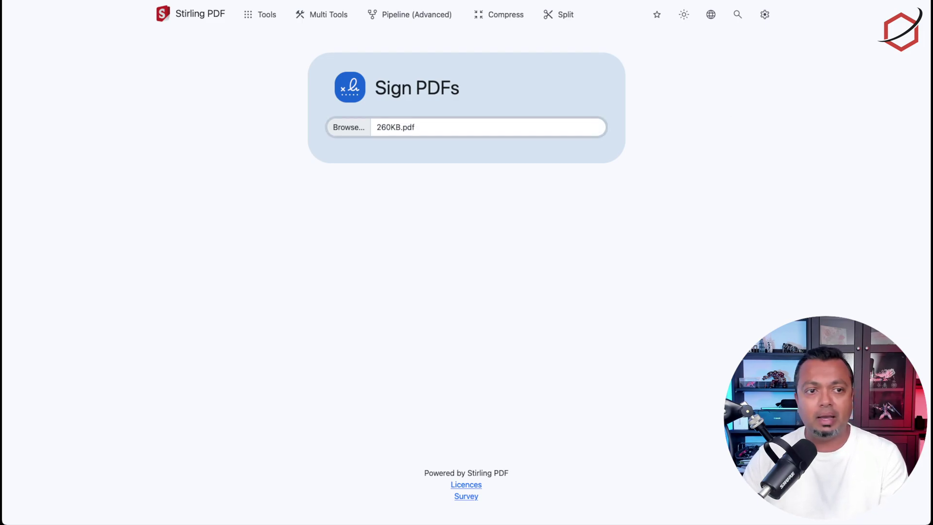
scroll(619, 250, "down", 1)
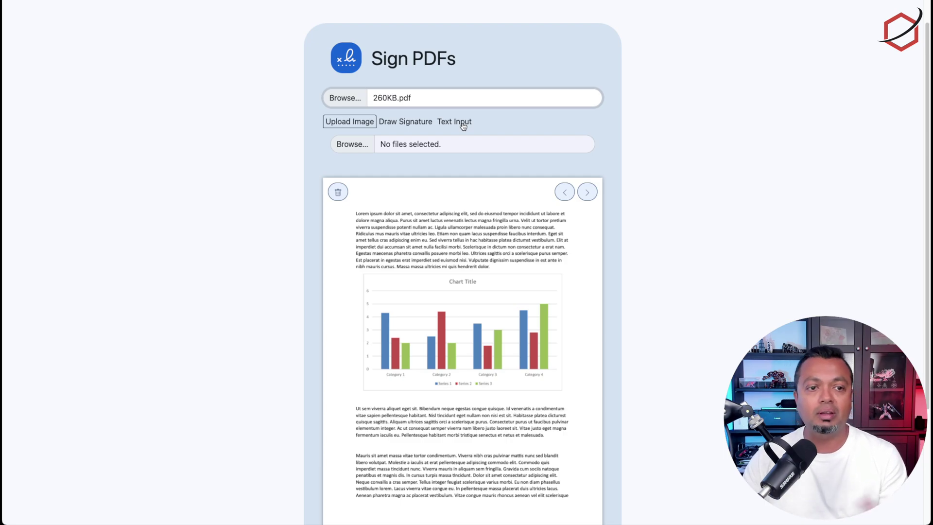
scroll(556, 125, "down", 4)
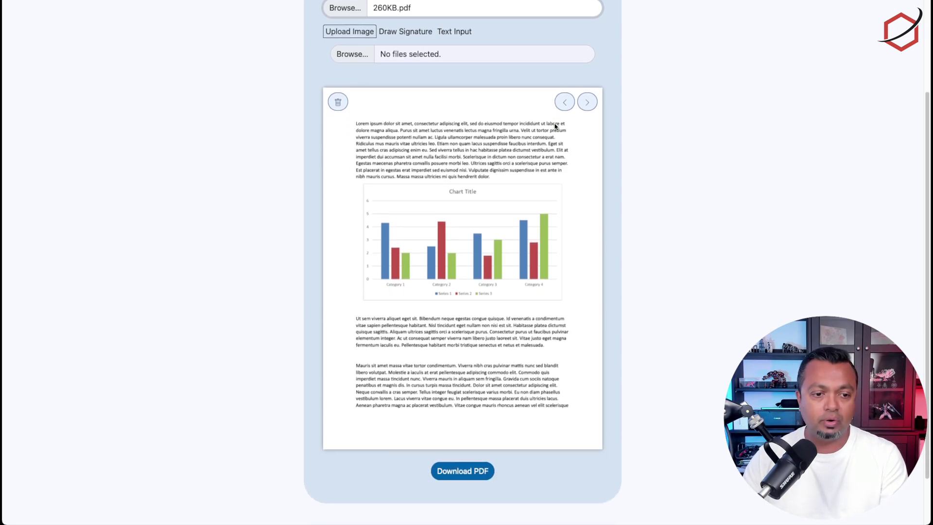
- Draw a two-line handwritten signature with the Draw Signature option and add it to the first page of the PDF
left_click(404, 34)
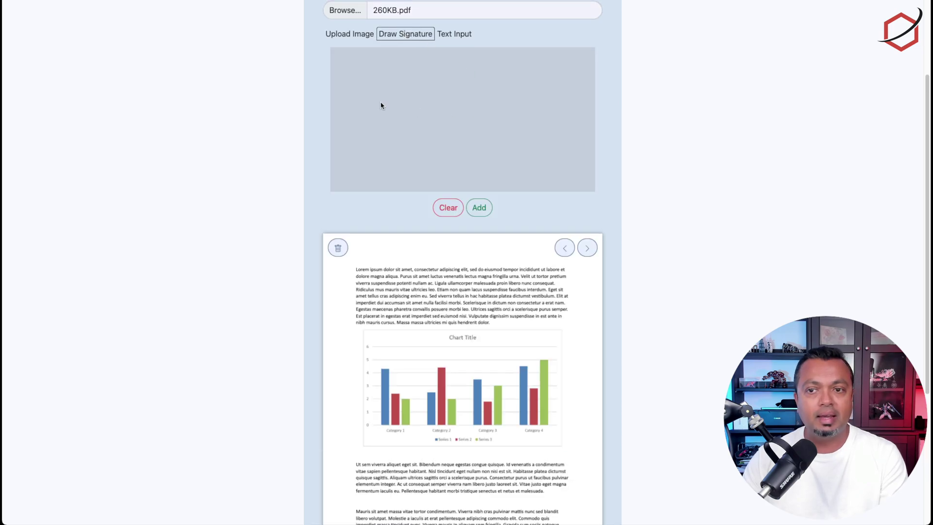
mouse_move(371, 98)
left_mouse_down()
mouse_move(389, 85)
mouse_move(398, 110)
mouse_move(430, 111)
mouse_move(452, 92)
mouse_move(452, 102)
mouse_move(486, 90)
left_mouse_up()
left_click(396, 89)
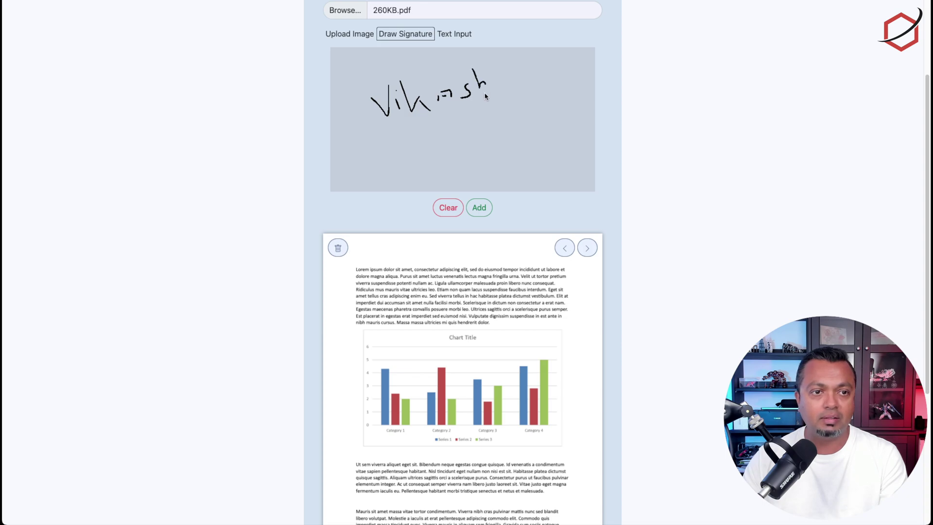
left_click(425, 121)
left_click_drag(425, 121, 449, 139)
mouse_move(453, 109)
left_mouse_down()
mouse_move(443, 146)
mouse_move(460, 133)
left_mouse_up()
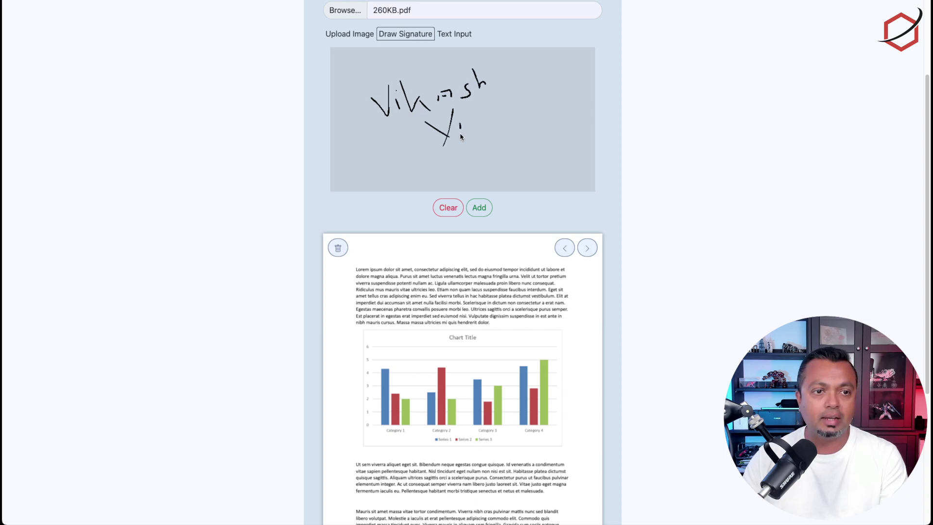
left_click(474, 207)
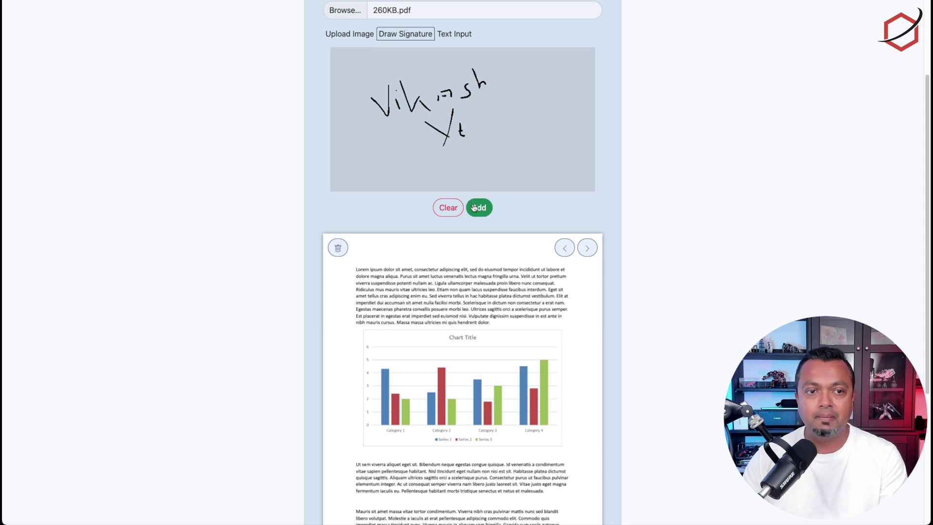
left_click(474, 208)
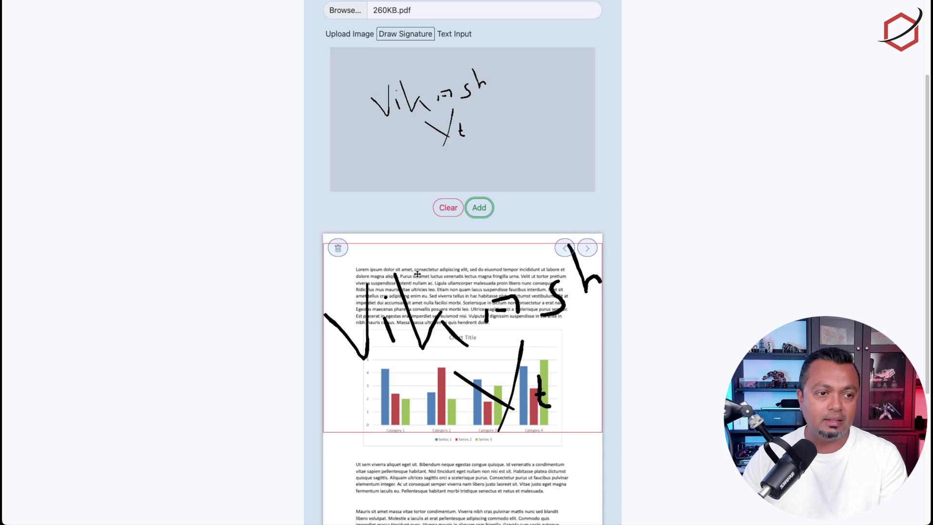
- Shrink the added signature and place it below the last paragraph, near the lower-right corner of the page
mouse_move(326, 243)
left_mouse_down()
mouse_move(406, 281)
mouse_move(439, 323)
left_mouse_up()
scroll(509, 291, "down", 3)
scroll(509, 290, "down", 3)
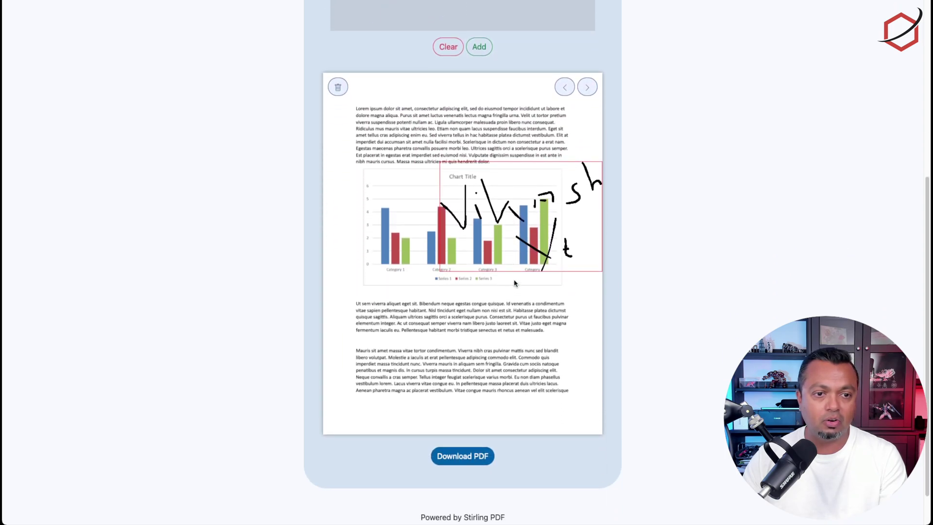
left_click_drag(505, 209, 493, 351)
mouse_move(429, 302)
left_mouse_down()
mouse_move(486, 371)
mouse_move(548, 387)
mouse_move(555, 410)
mouse_move(536, 410)
left_mouse_up()
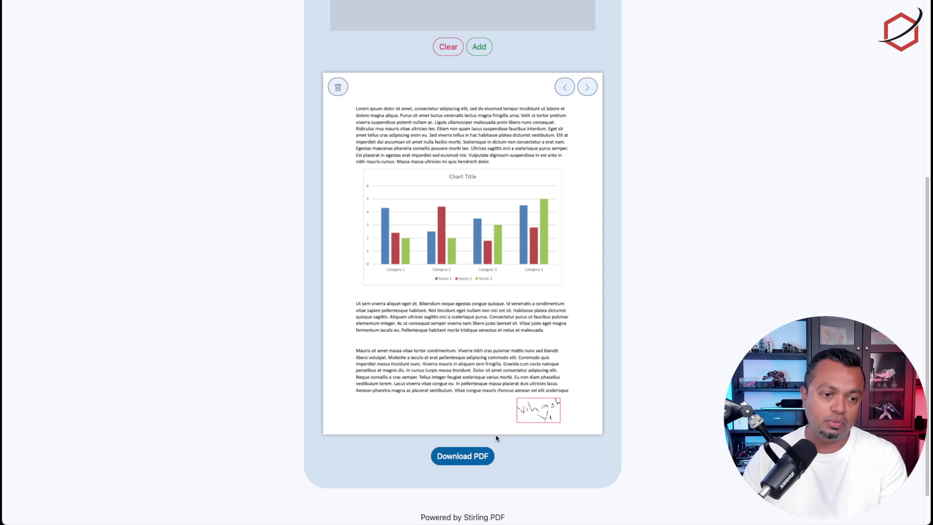
- Download the signed PDF and check the signature on the first page of the downloaded file
left_click(458, 457)
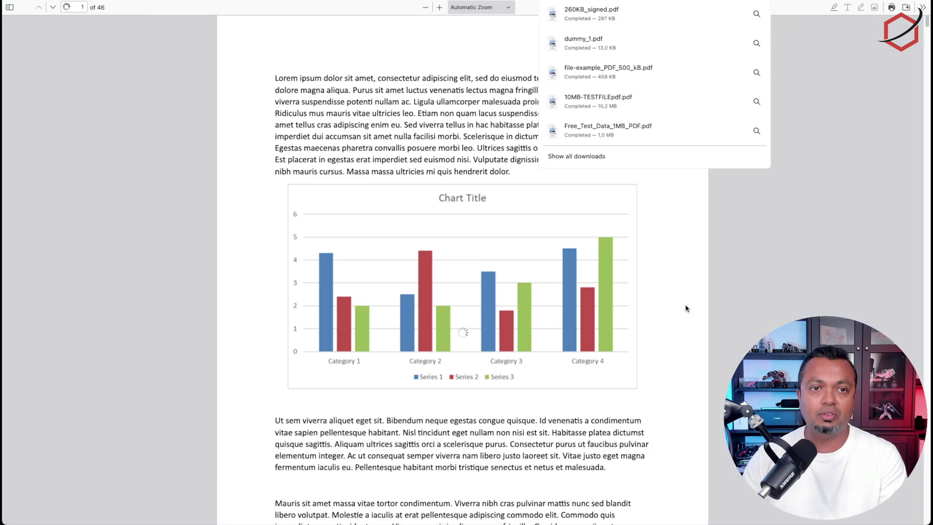
left_click(660, 289)
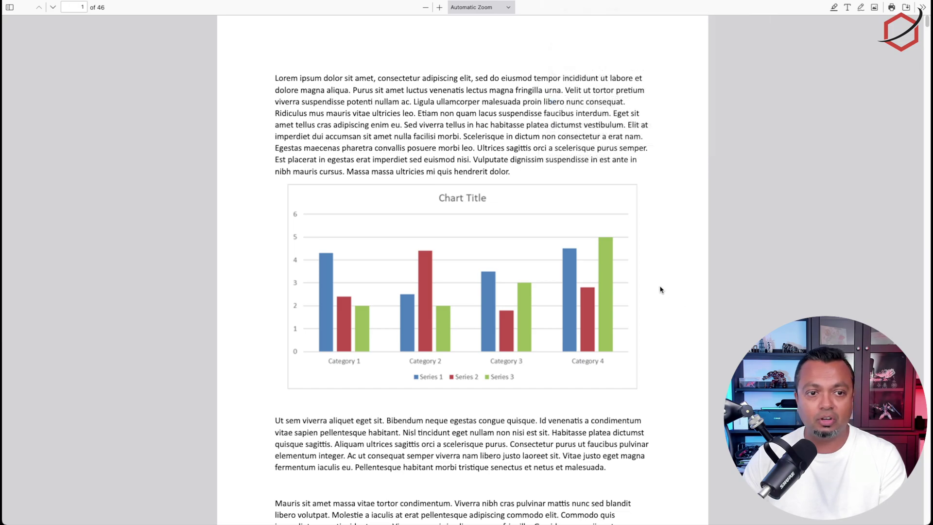
scroll(668, 287, "down", 2)
scroll(668, 287, "down", 5)
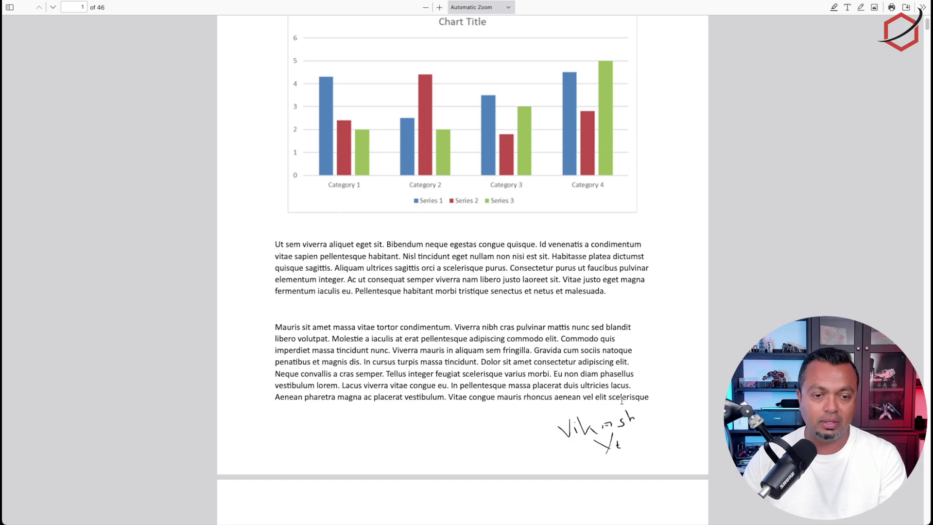
scroll(628, 429, "down", 20)
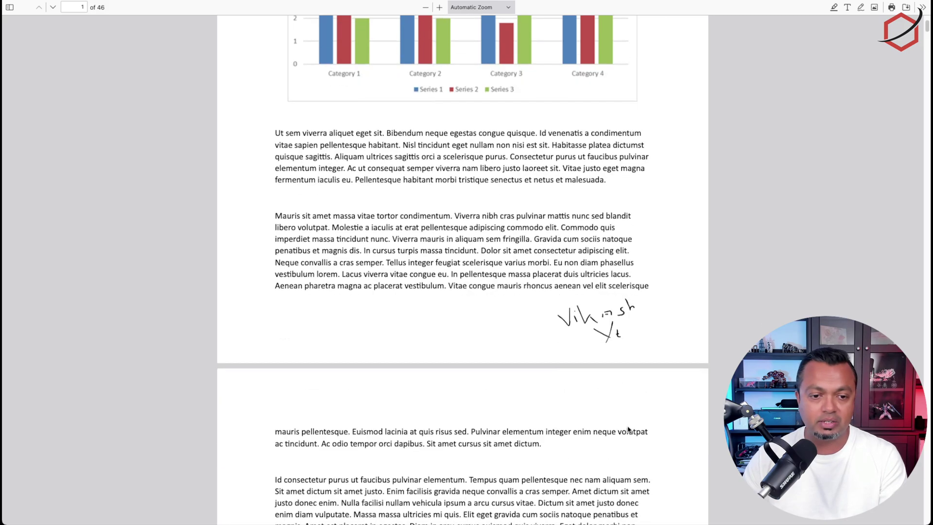
scroll(628, 429, "up", 20)
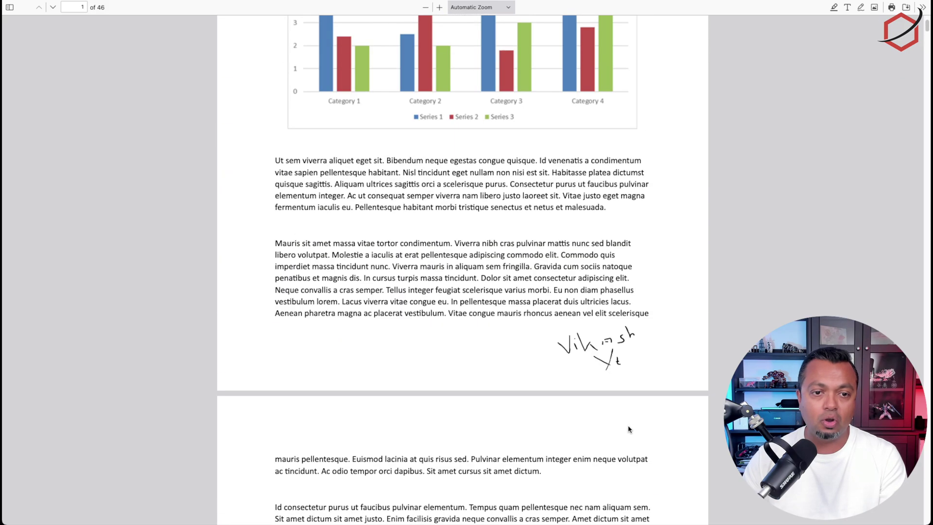
scroll(628, 429, "up", 2)
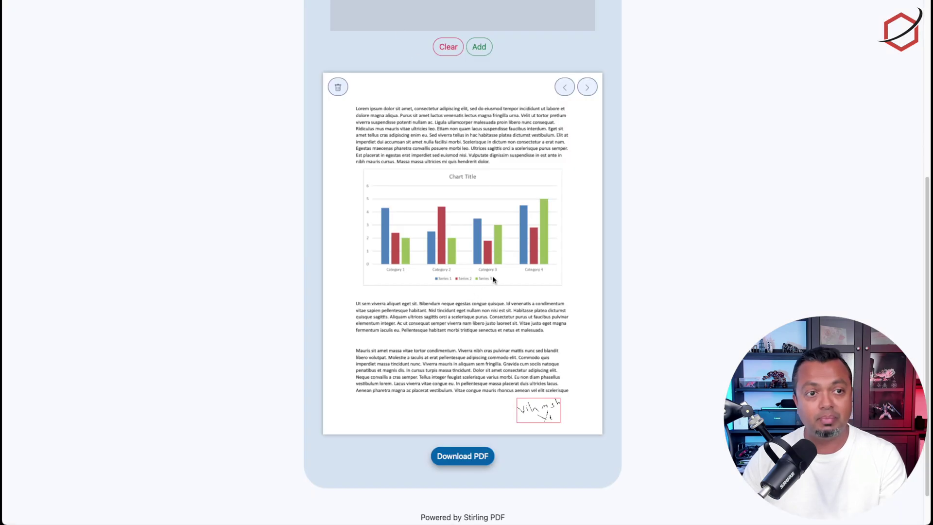
- Page through the remaining pages of the PDF in the signing preview to check them
left_click(586, 88)
left_click(587, 88)
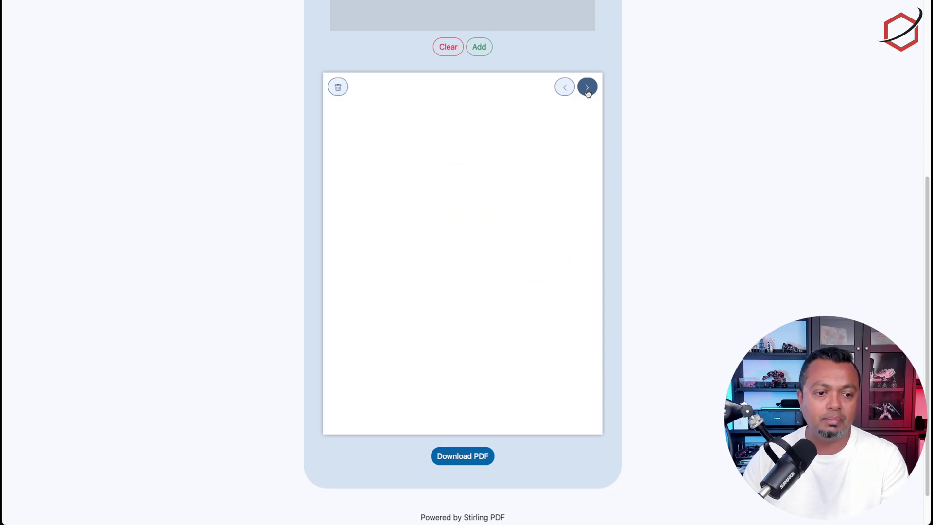
left_click(587, 89)
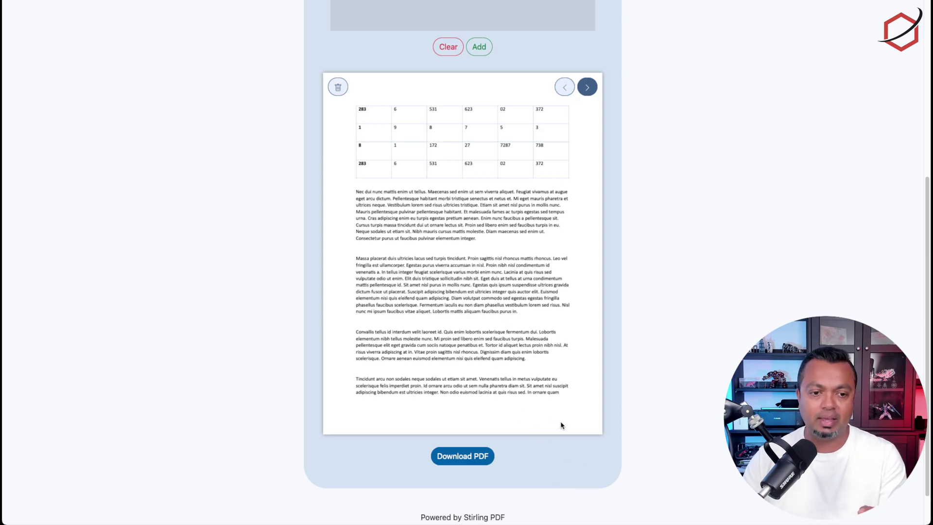
left_click(591, 94)
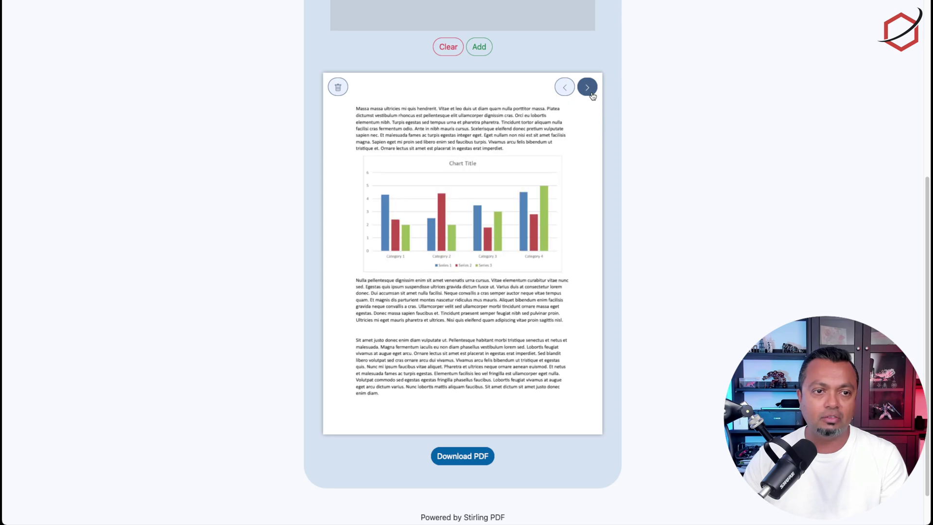
left_click(590, 92)
left_click(590, 92)
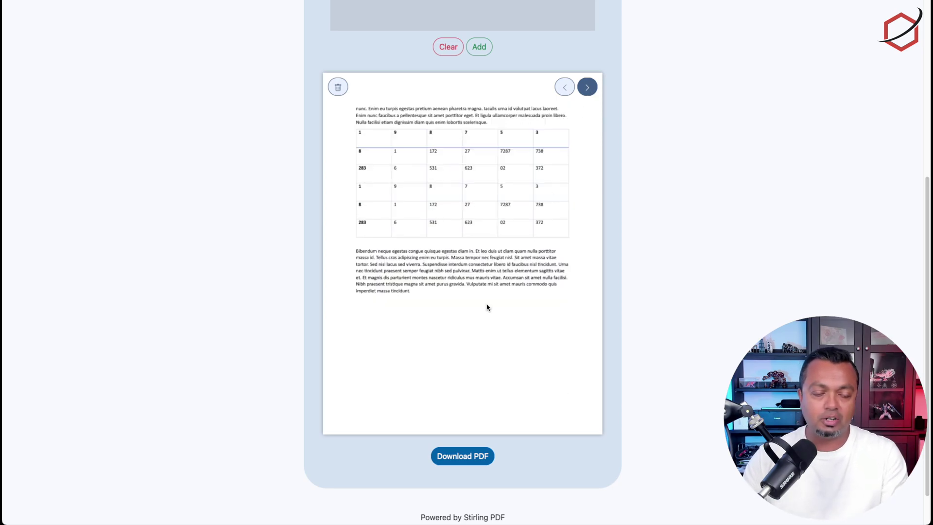
- Leave the signing page and open the Compress PDF tool
scroll(487, 305, "up", 3)
scroll(492, 303, "up", 5)
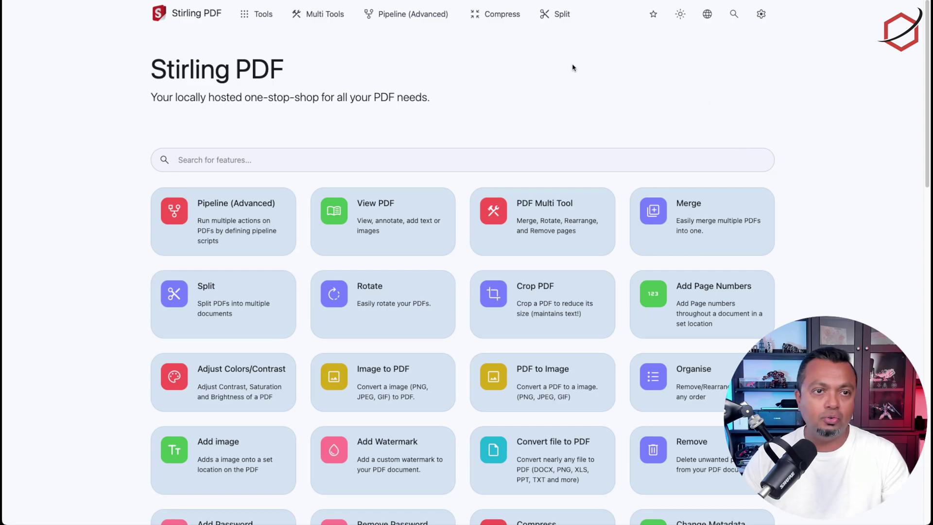
left_click(485, 19)
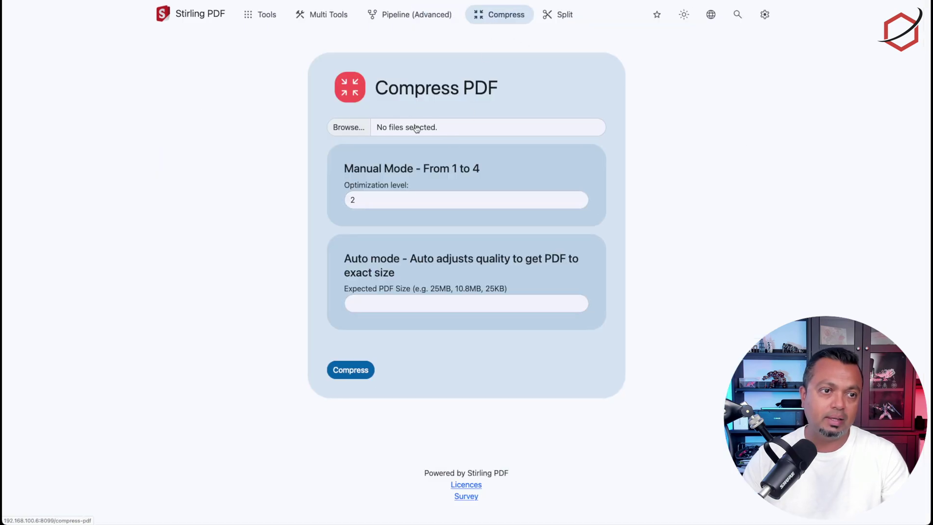
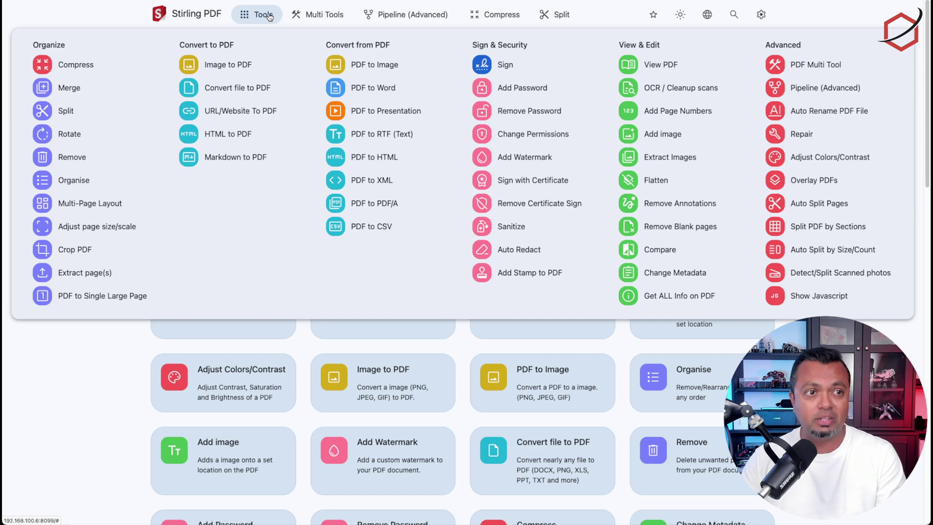
- Open the Add Password tool from the Sign & Security category, load 412KB.pdf and enter the owner password
left_click(534, 88)
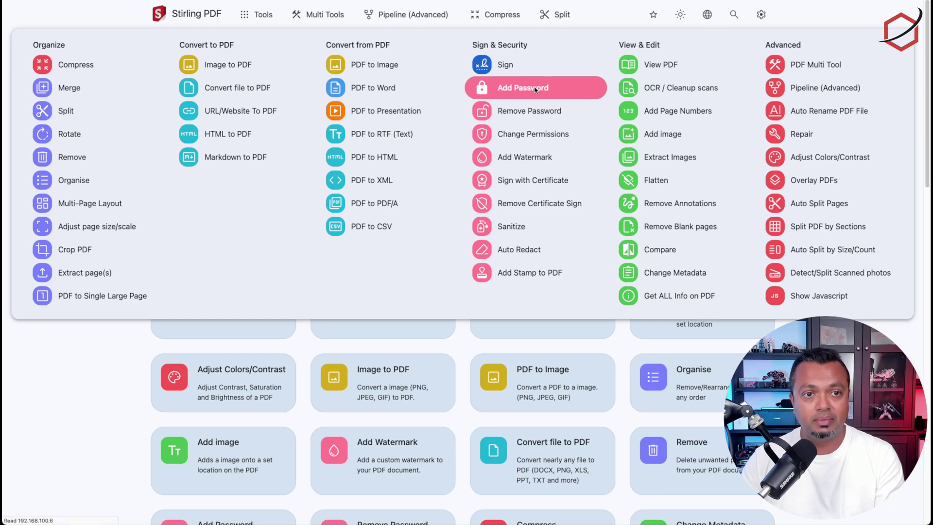
left_click(350, 140)
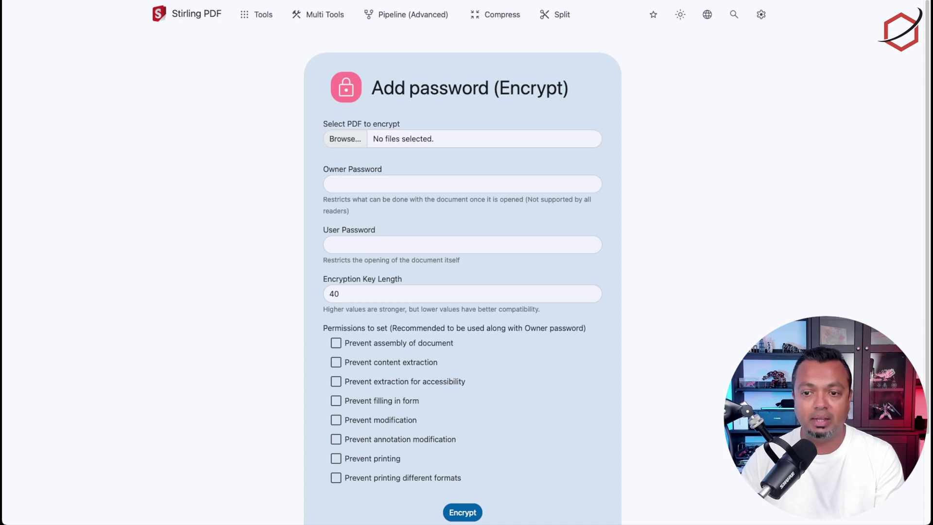
left_click(480, 183)
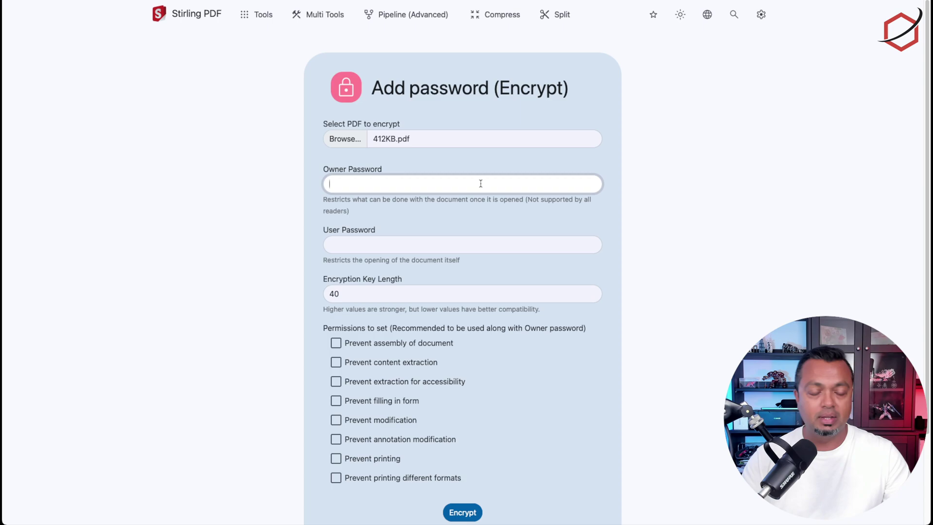
type("••••••")
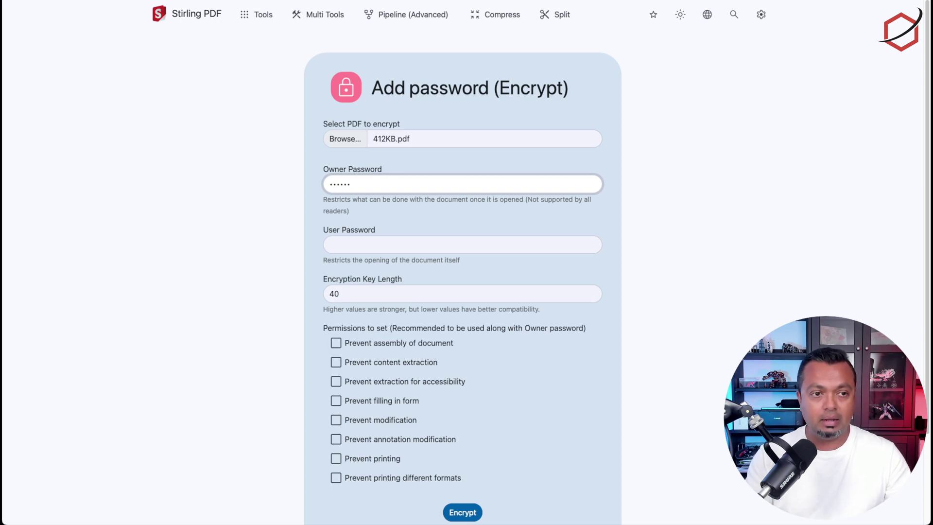
type("••")
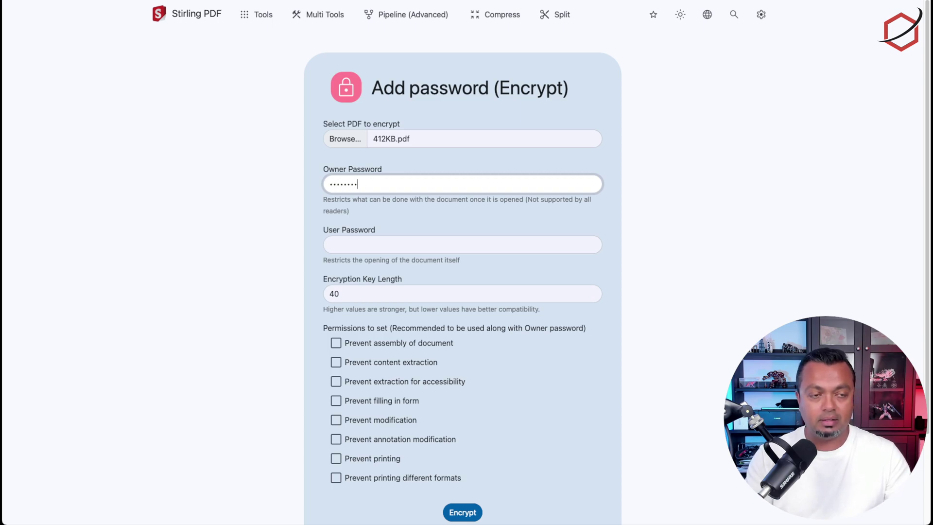
- Examine the Owner Password and User Password fields and the descriptions of what each one restricts
left_click(467, 243)
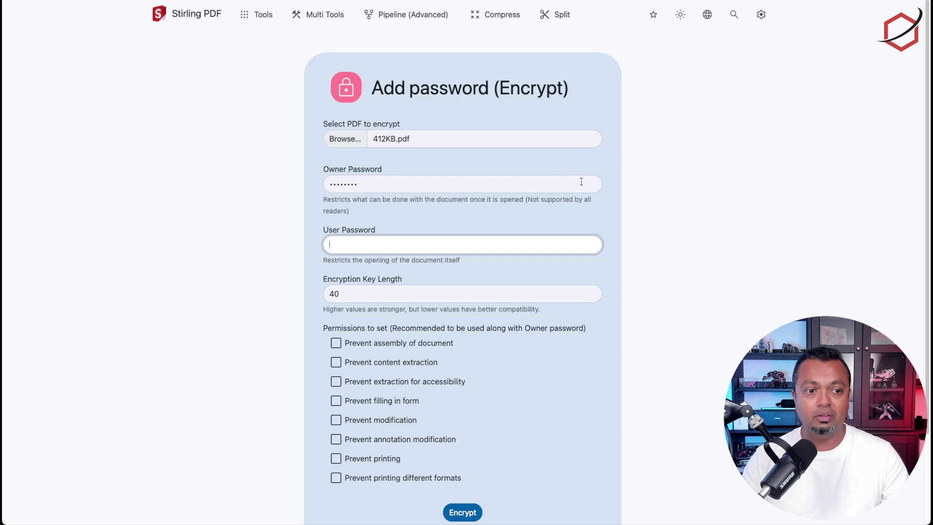
scroll(581, 181, "down", 1)
scroll(581, 181, "down", 1)
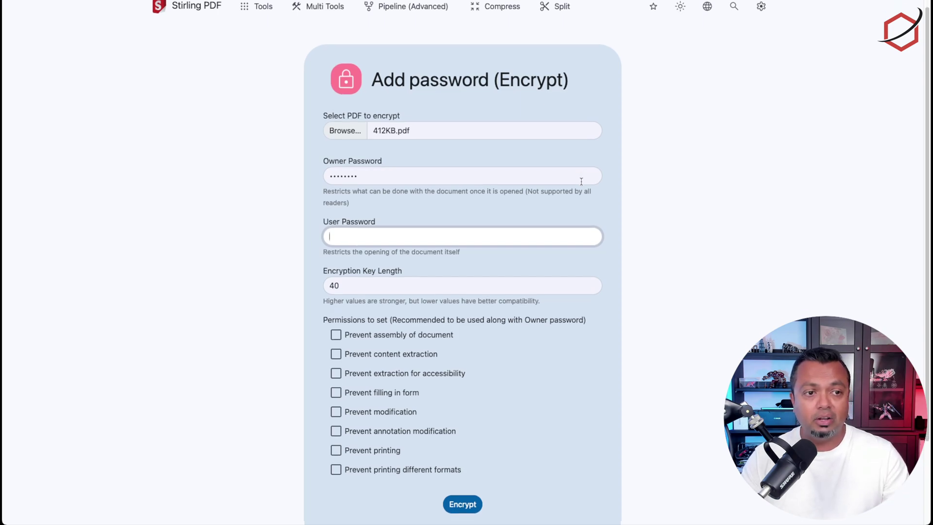
left_click_drag(581, 181, 324, 175)
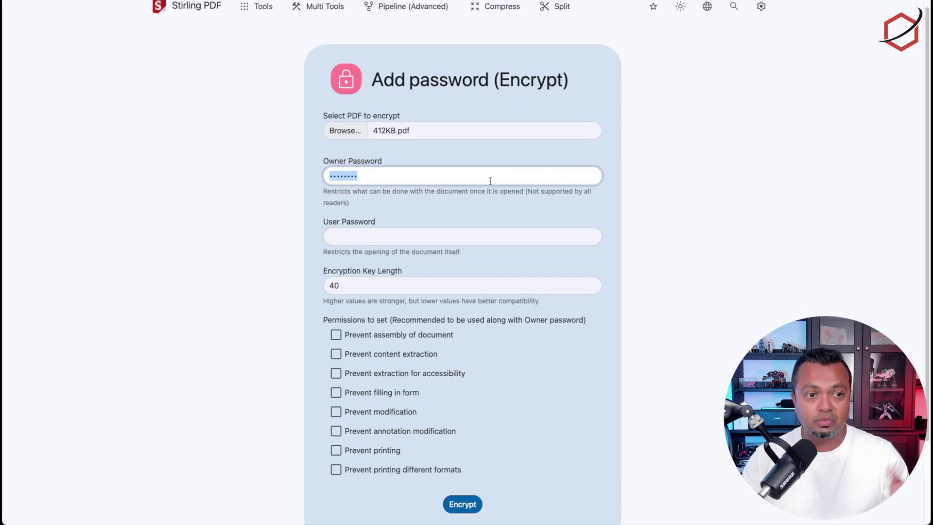
left_click(483, 210)
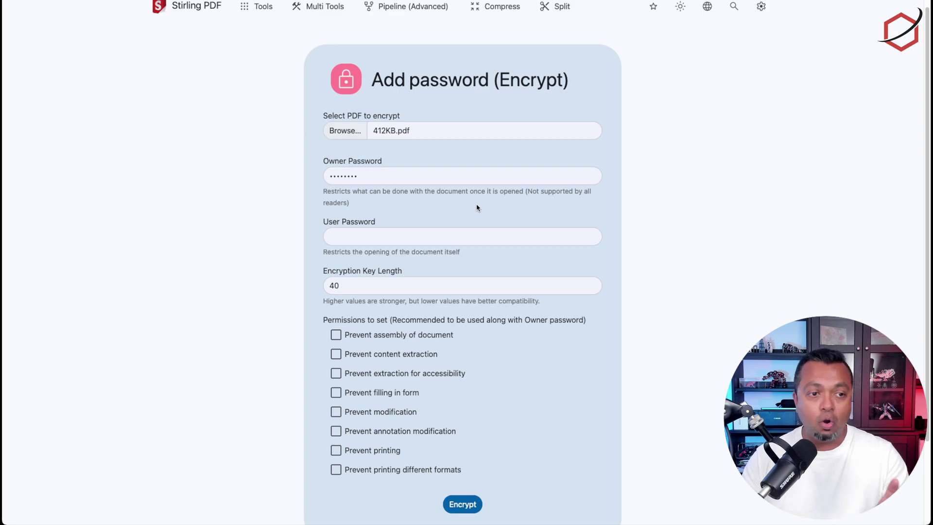
left_click(448, 241)
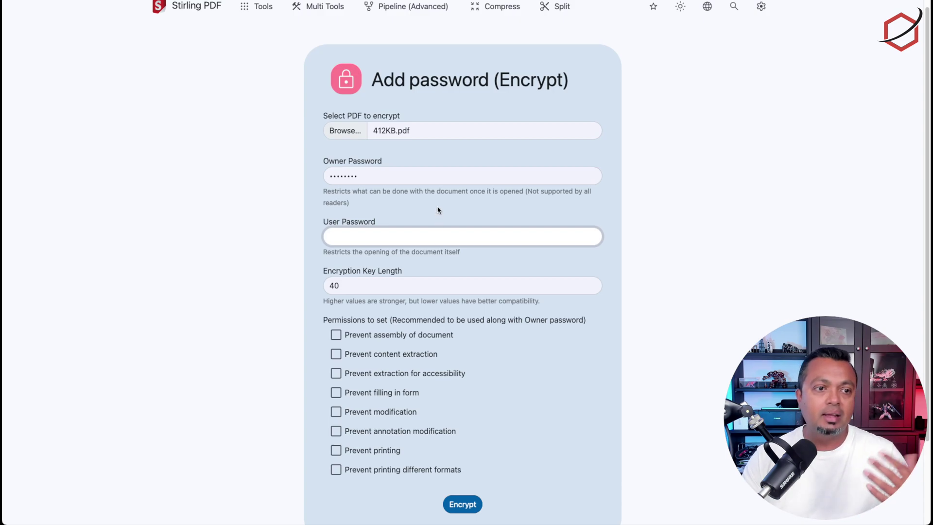
left_click_drag(439, 178, 322, 171)
left_click(396, 181)
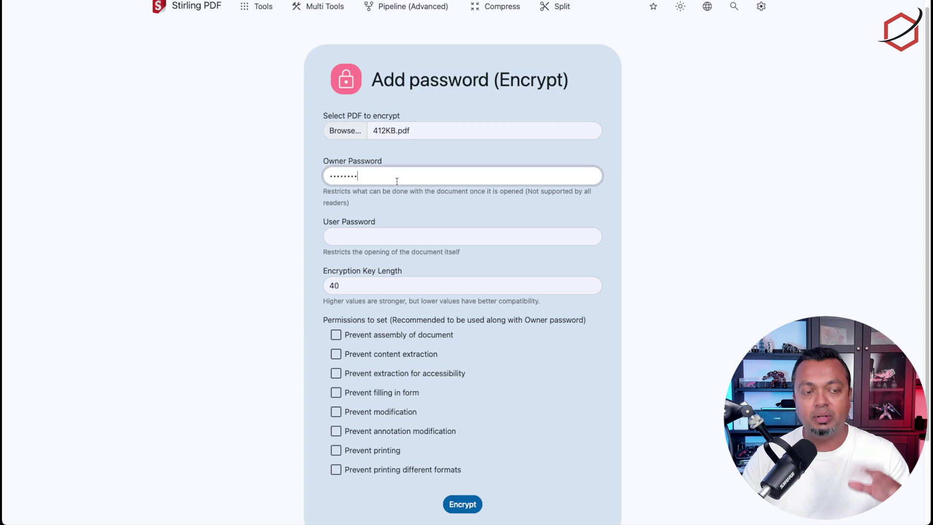
left_click(402, 234)
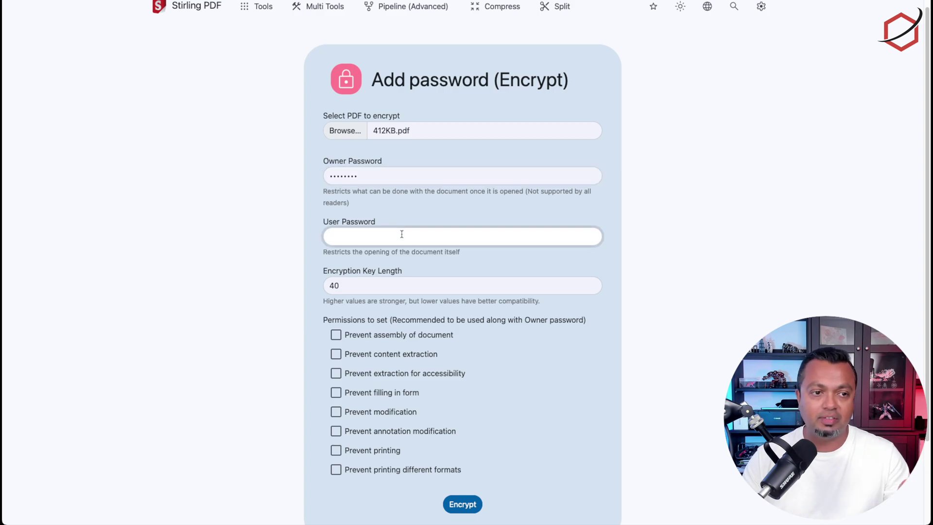
- Open the Encryption Key Length choices for the PDF
scroll(401, 234, "down", 2)
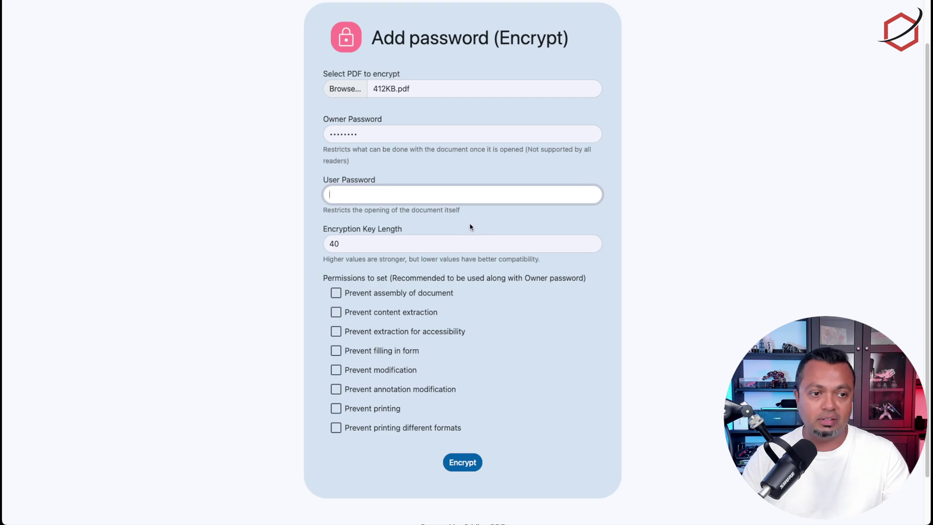
left_click(405, 247)
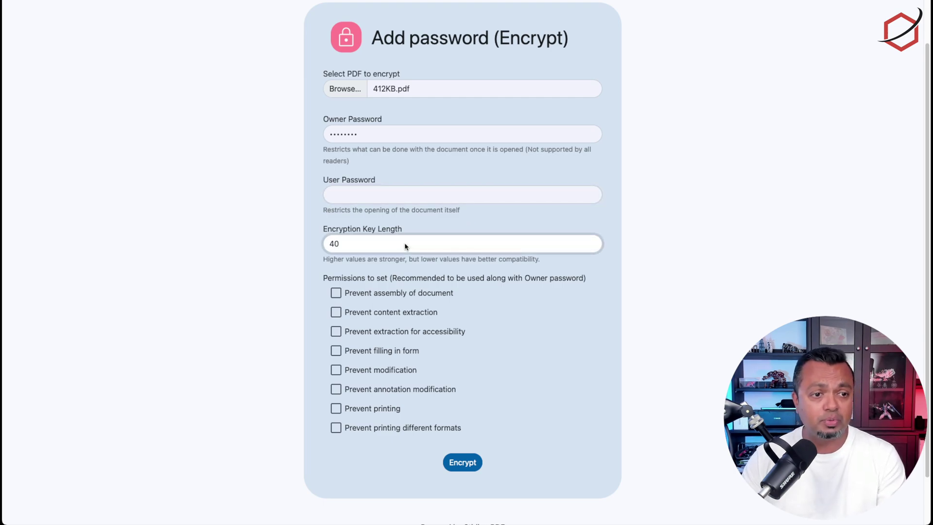